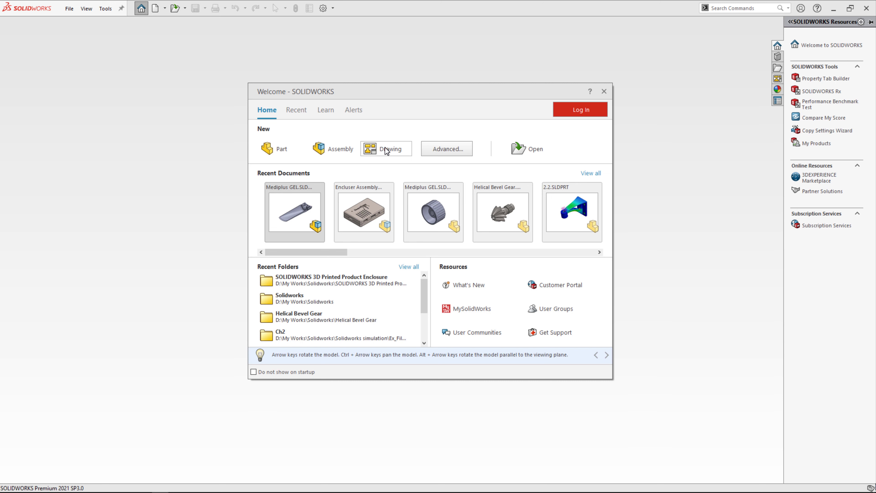
- Create a new part and set its document unit system to IPS (inch, pound, second)
click(281, 148)
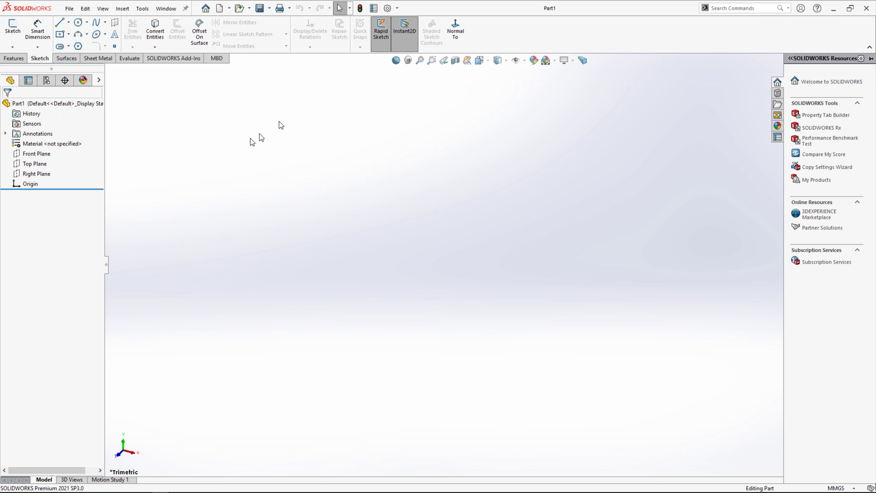
click(386, 10)
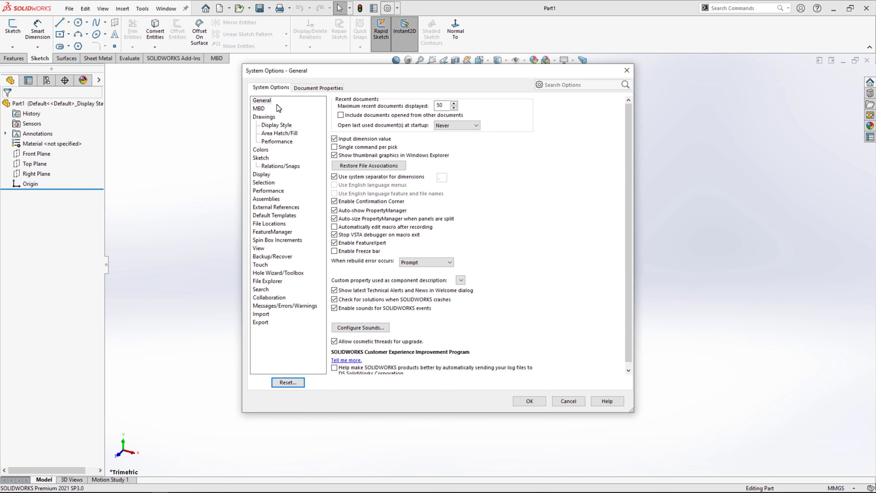
click(302, 88)
click(262, 166)
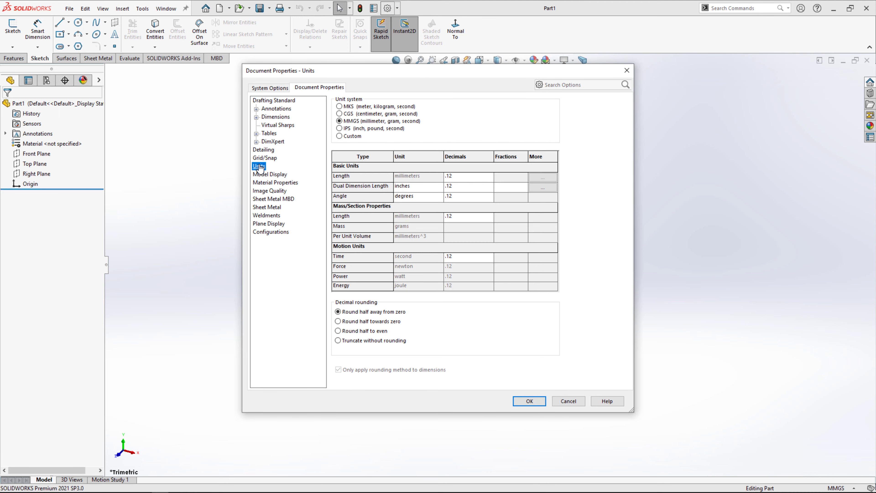
click(340, 129)
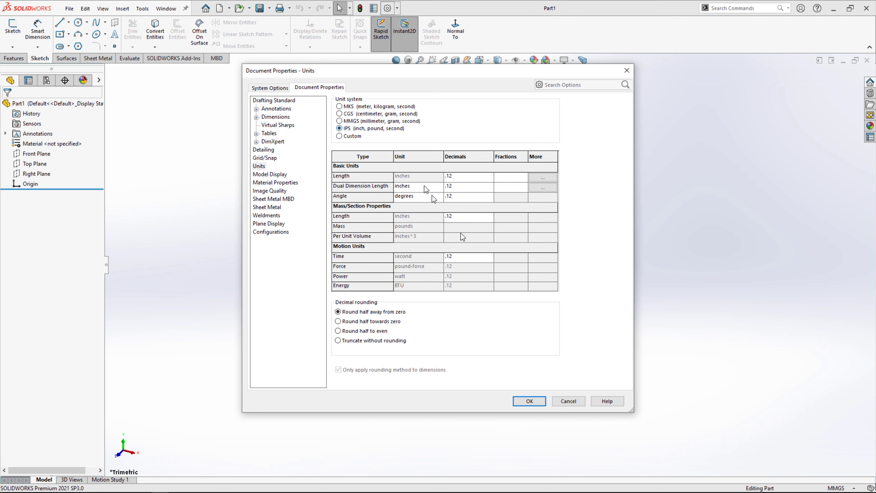
click(529, 401)
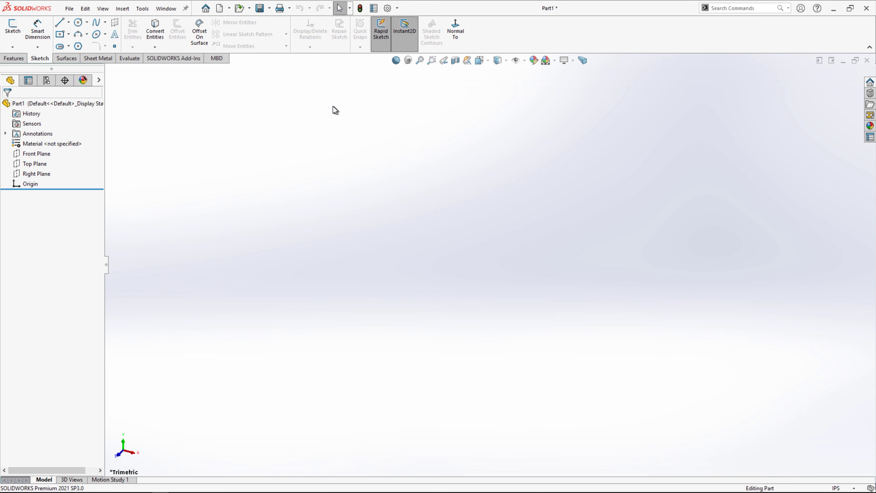
- Apply the Plain White scene and assign 1060 Alloy as the part's material
click(555, 60)
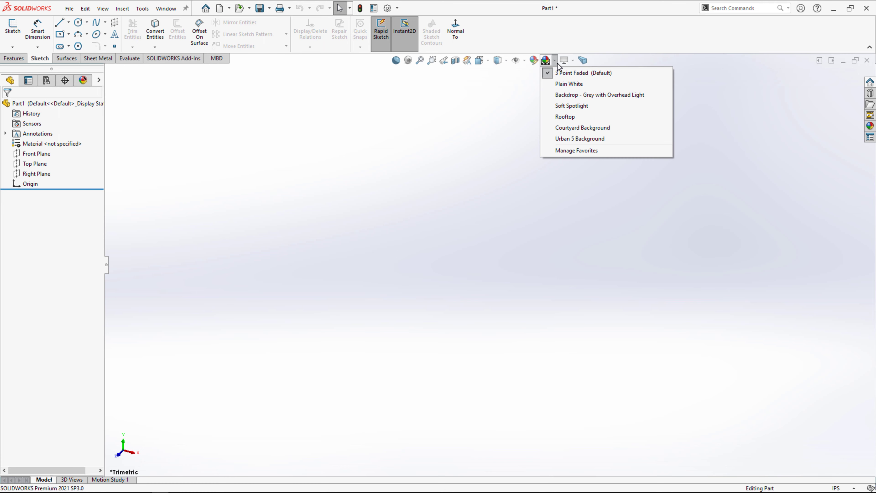
click(570, 83)
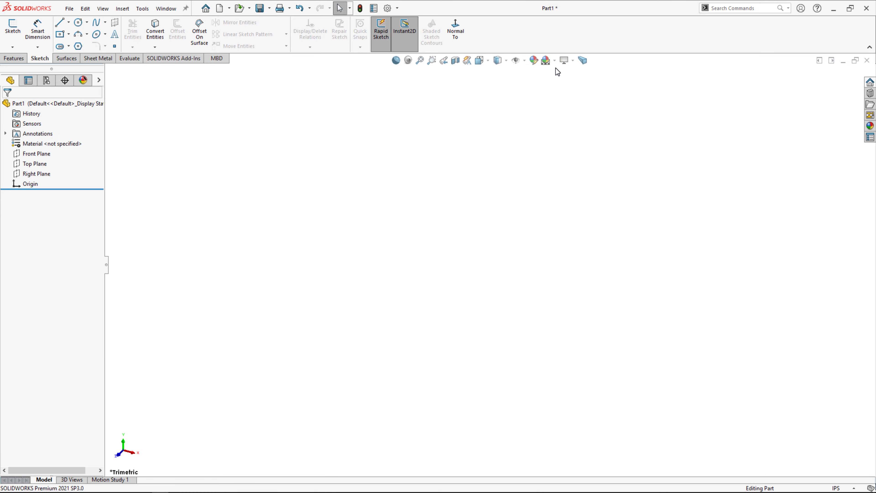
right_click(44, 146)
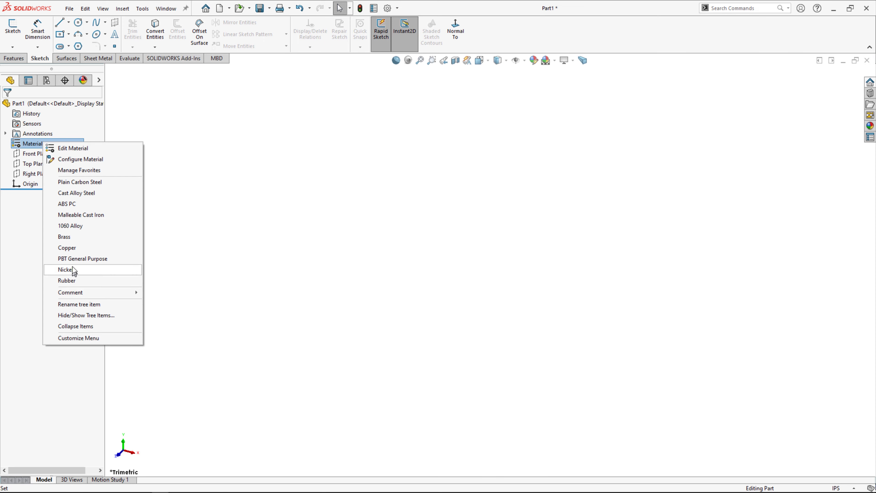
click(82, 228)
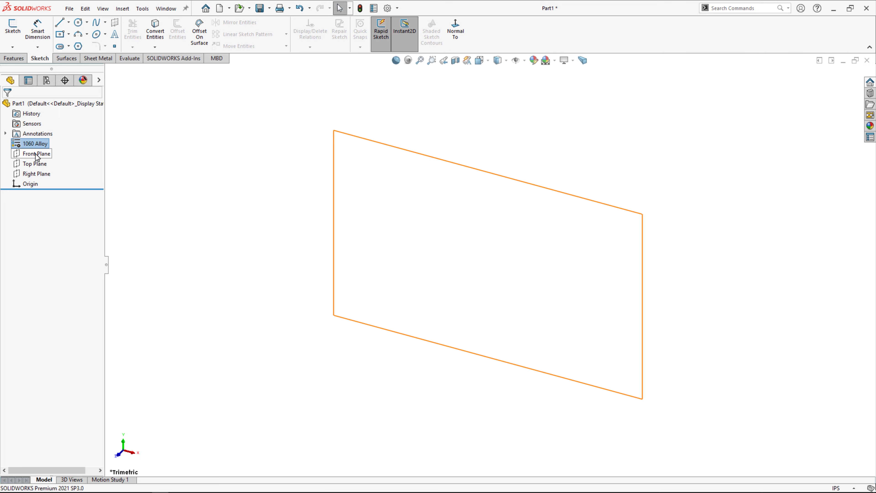
- Sketch a vertical centerline about 2.8 in long down to the origin and a horizontal centerline extending right from it on the Front Plane
click(45, 154)
click(44, 142)
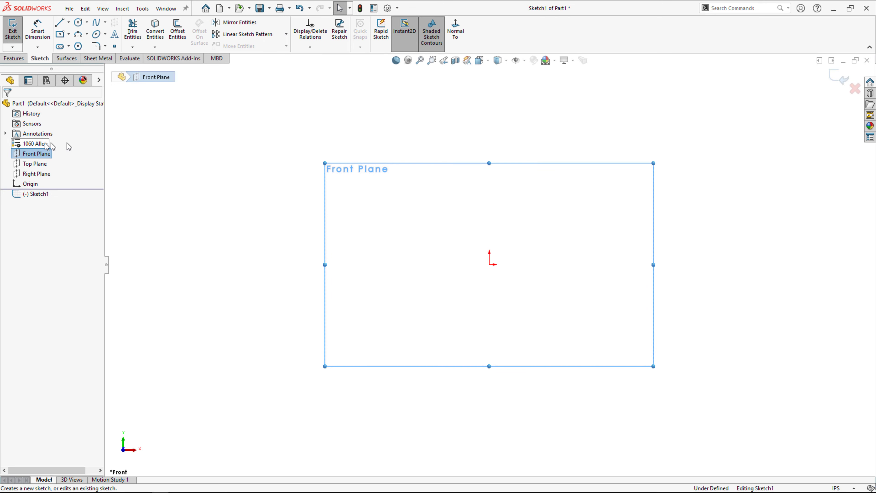
click(69, 22)
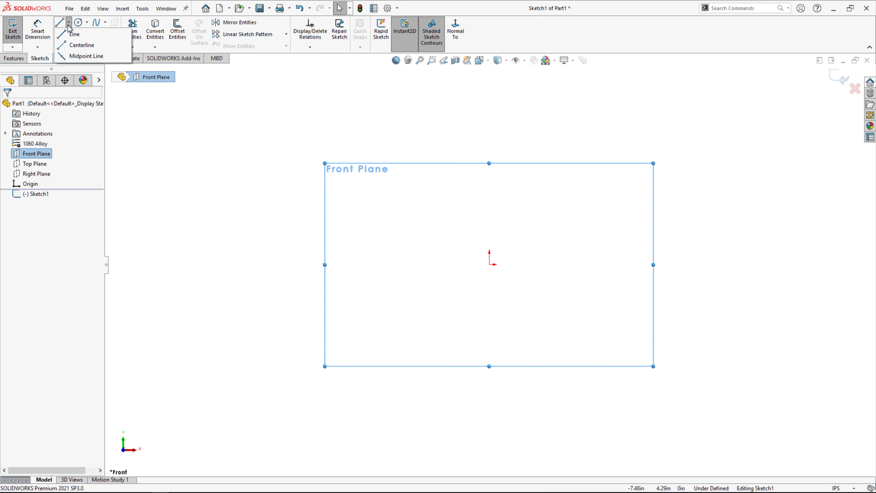
click(81, 44)
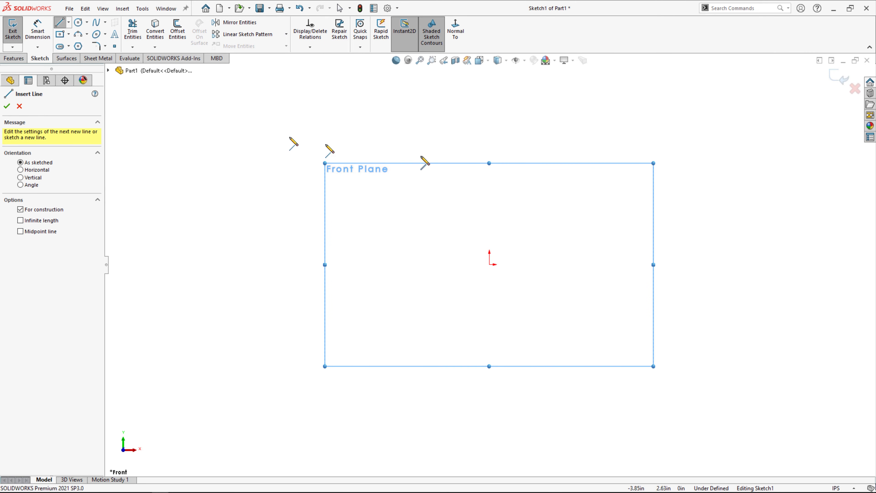
click(490, 134)
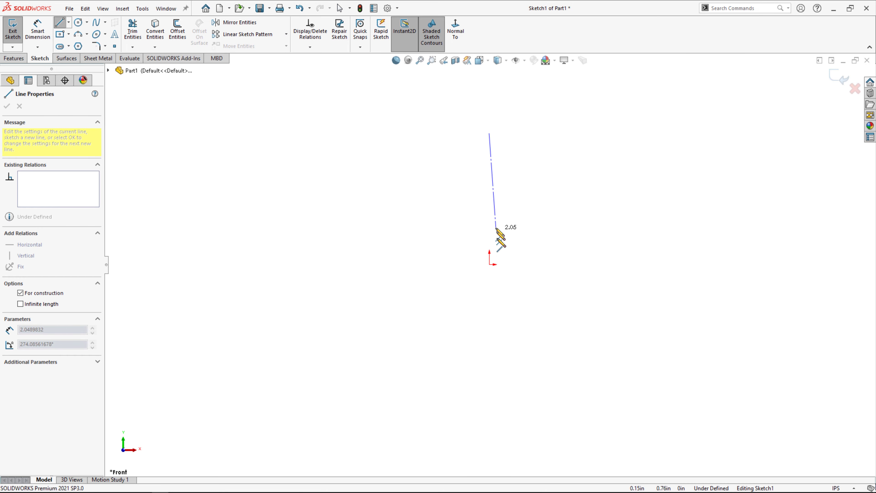
click(489, 265)
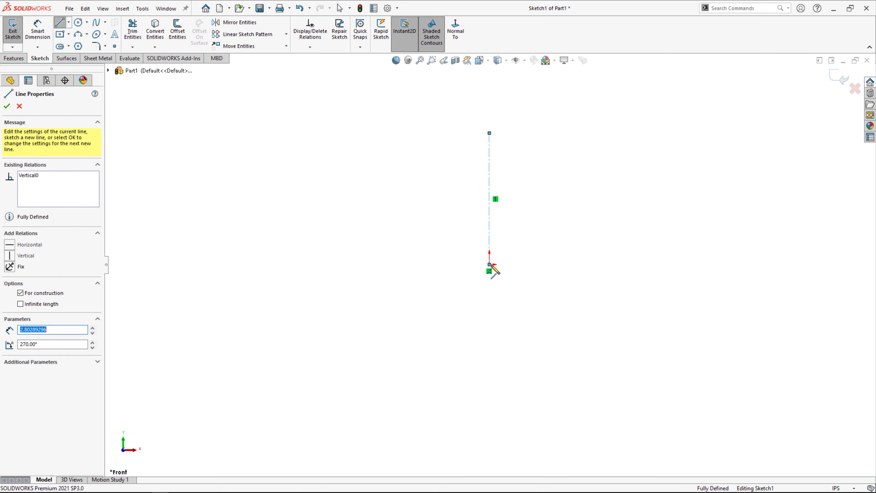
click(631, 264)
right_click(650, 225)
click(690, 237)
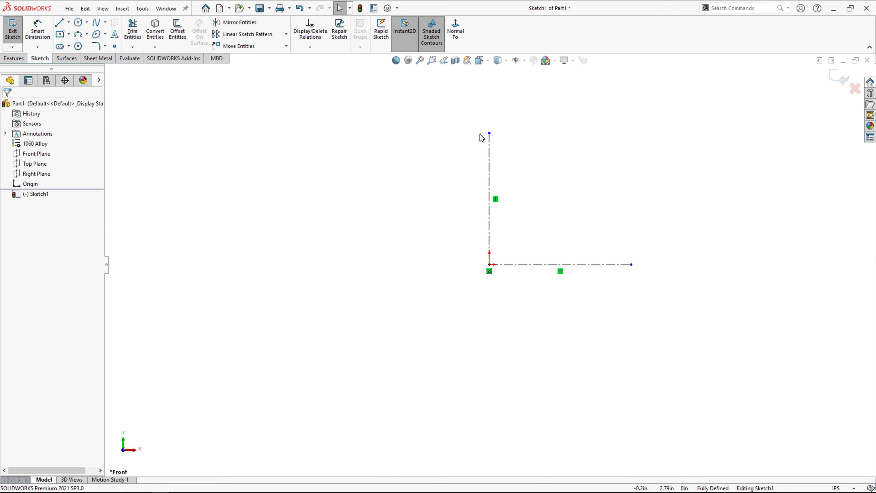
- Start saving the part under a new name with the Part Templates (*.prtdot) file type
click(70, 10)
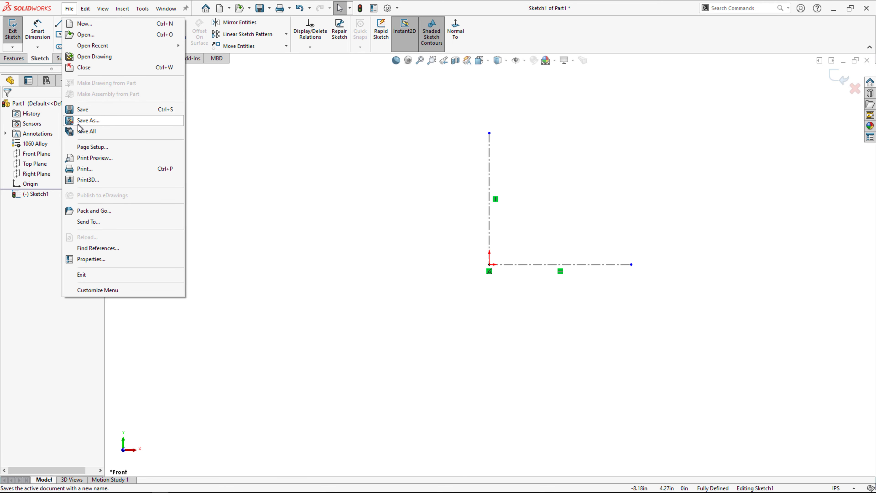
click(108, 124)
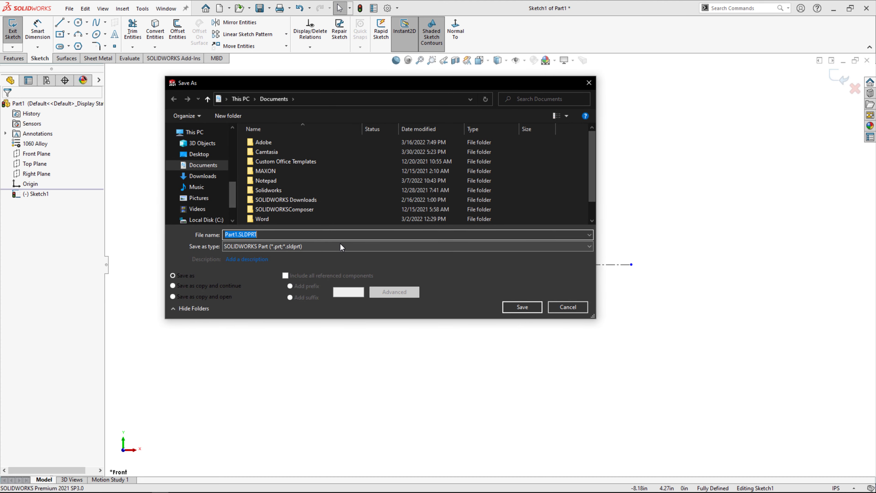
click(404, 247)
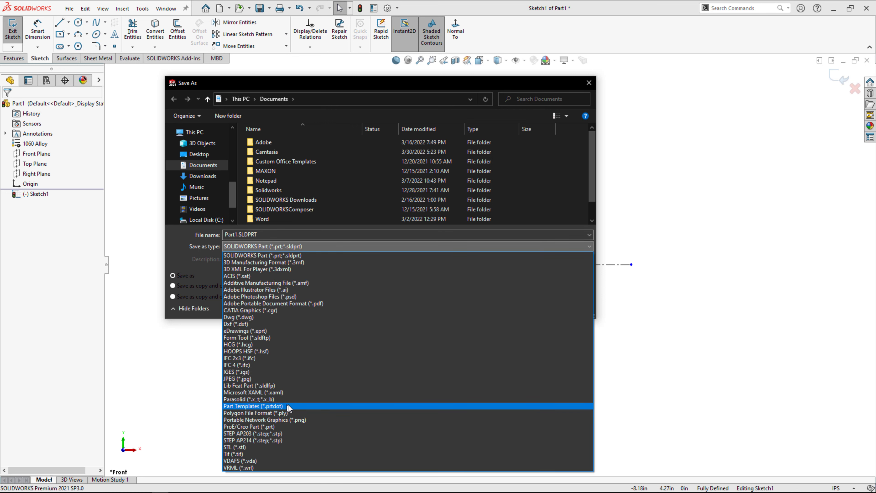
click(298, 406)
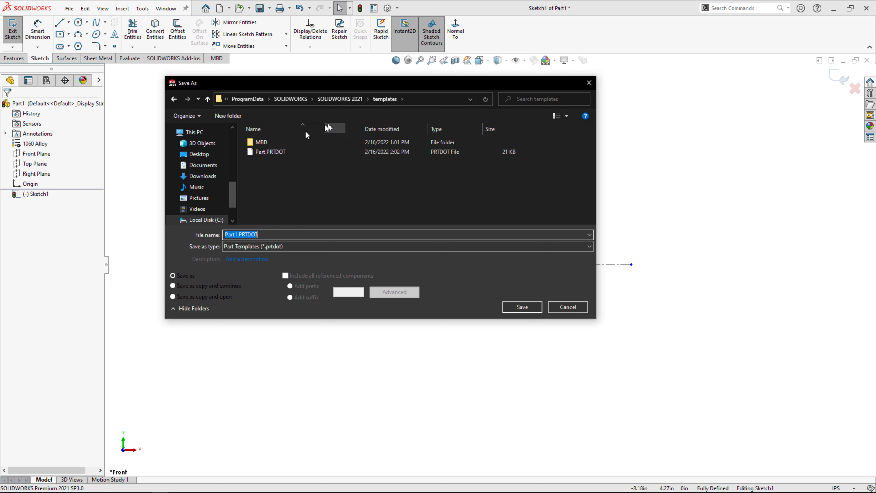
- Create a folder named Haque Notes on the Desktop and open it as the save location
click(205, 158)
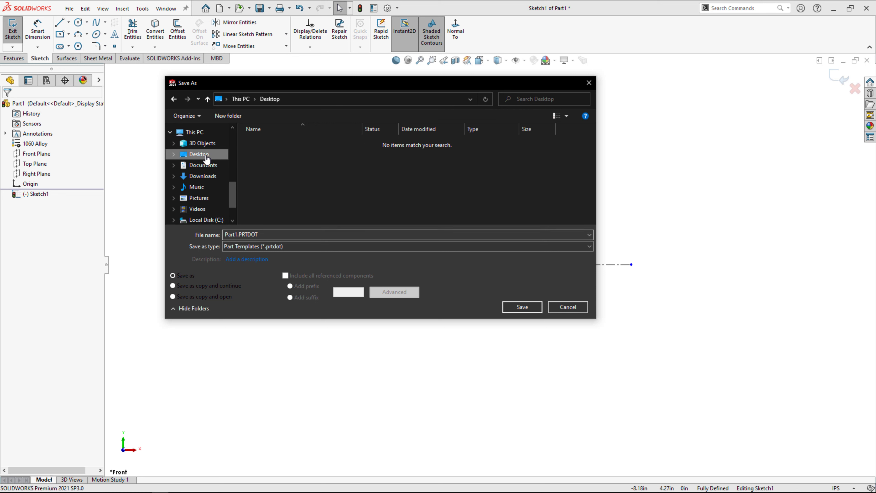
right_click(311, 151)
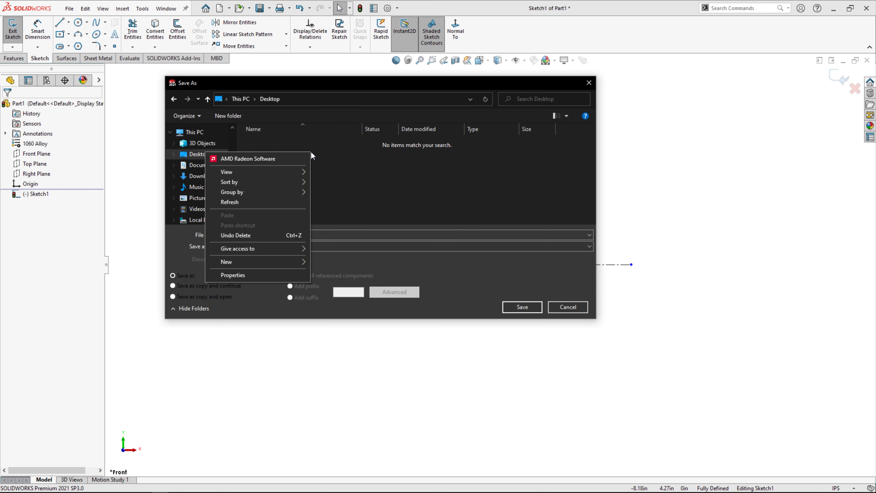
mouse_move(241, 261)
click(330, 262)
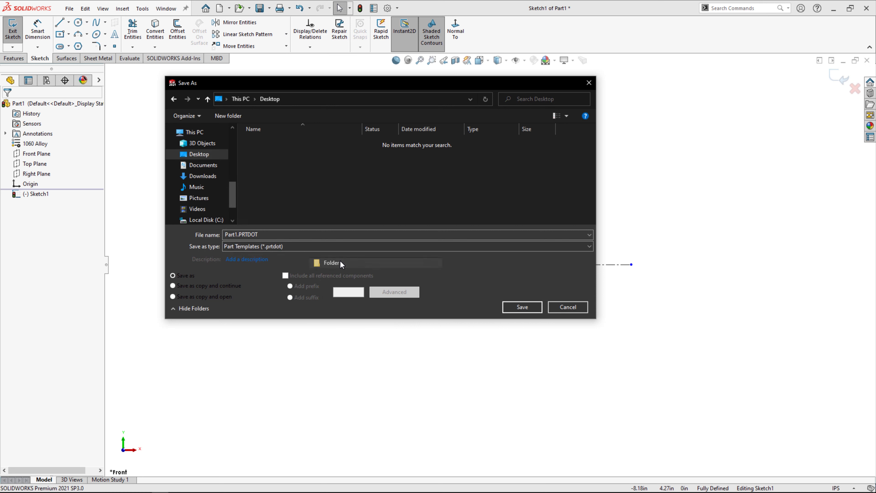
text(Haque Notes)
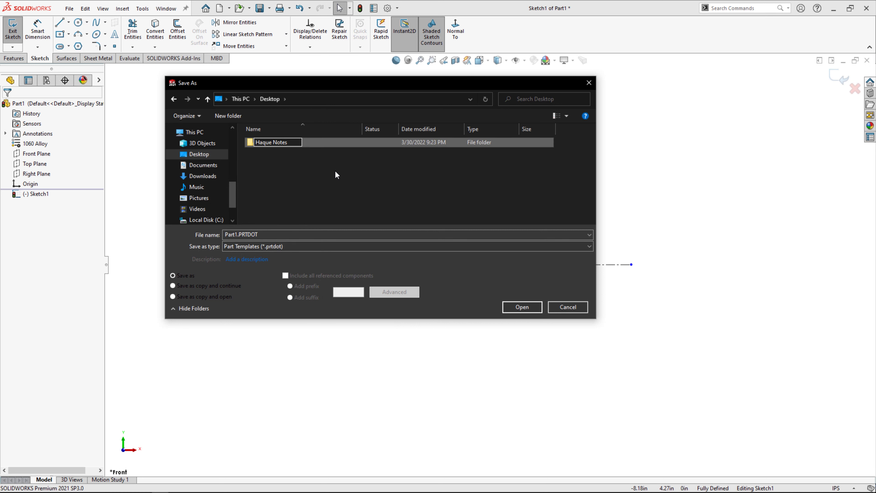
click(334, 141)
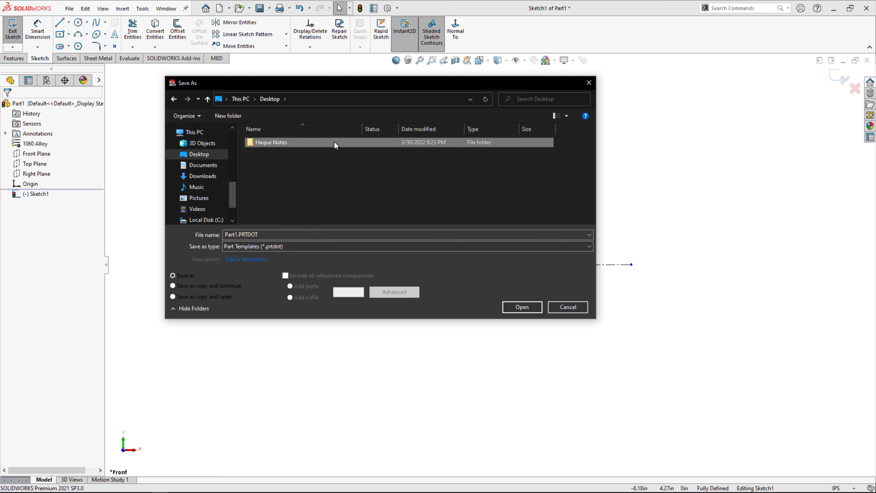
double_click(334, 142)
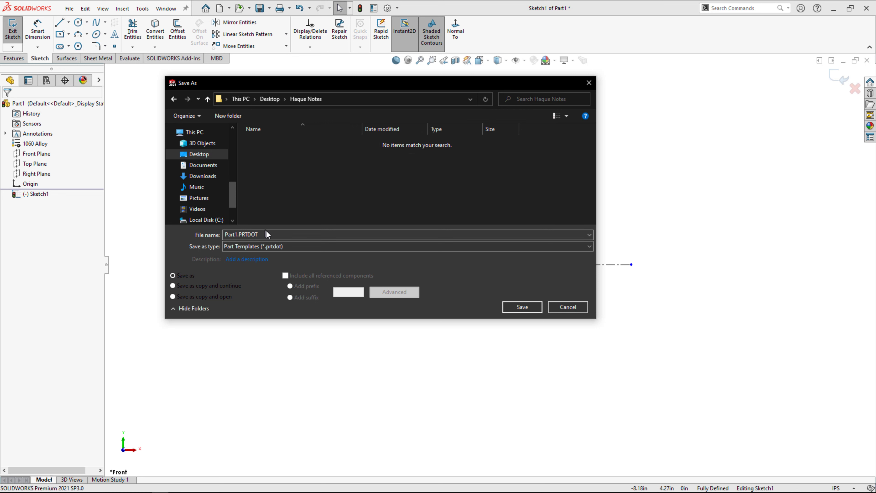
- Name the template file SOLIDWORKS templates and save it in the open folder
click(272, 233)
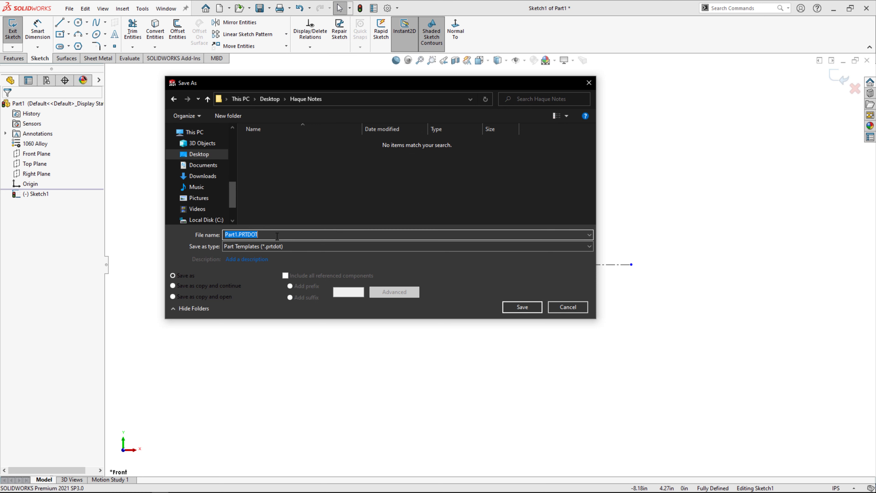
text(SOLIDWORKS templates)
click(528, 308)
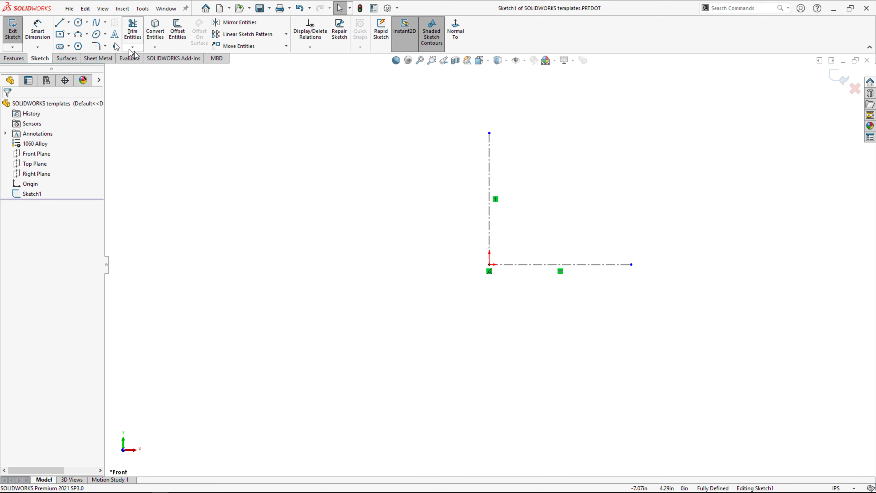
- Examine the templates offered for a new document in the Novice and Advanced views, including the Tutorial and MBD sets
click(69, 9)
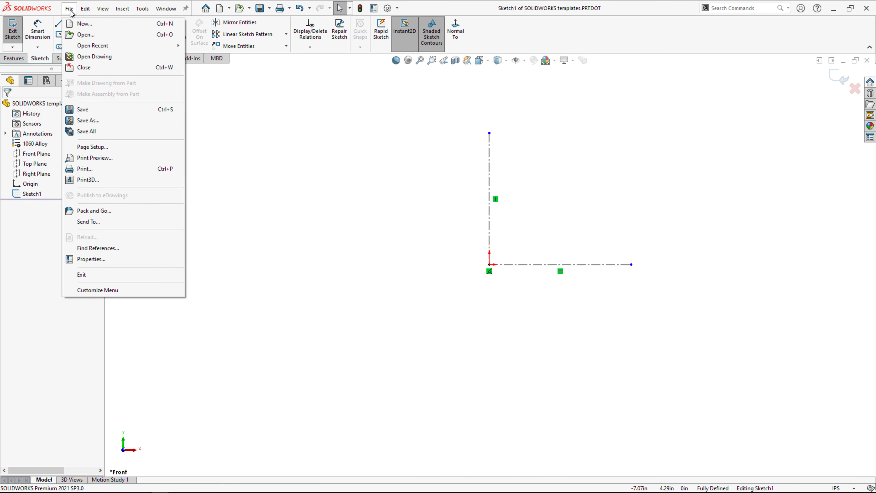
click(82, 24)
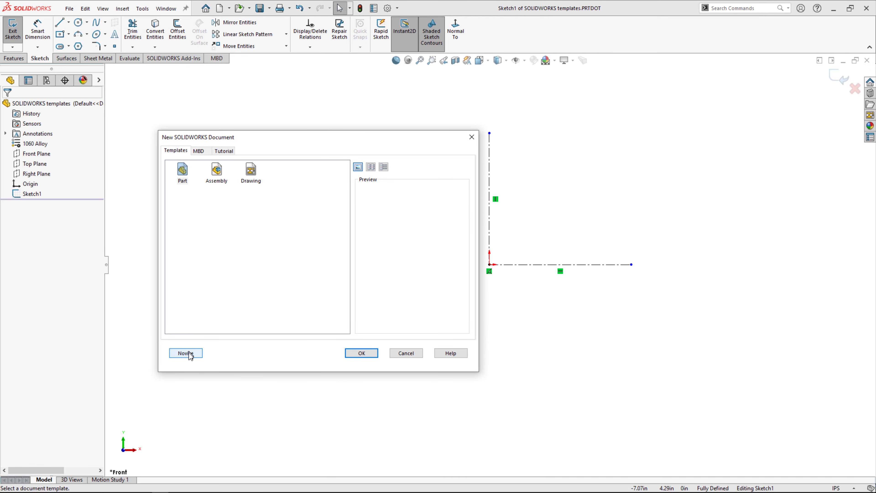
click(182, 355)
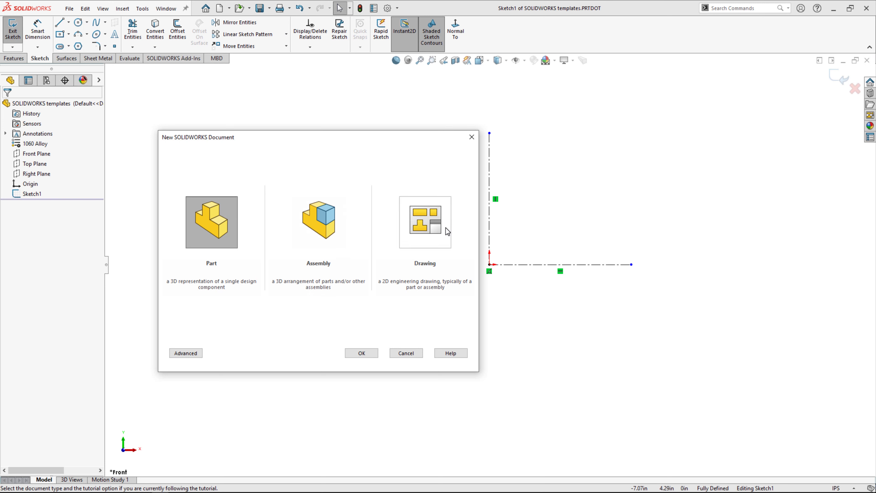
click(192, 354)
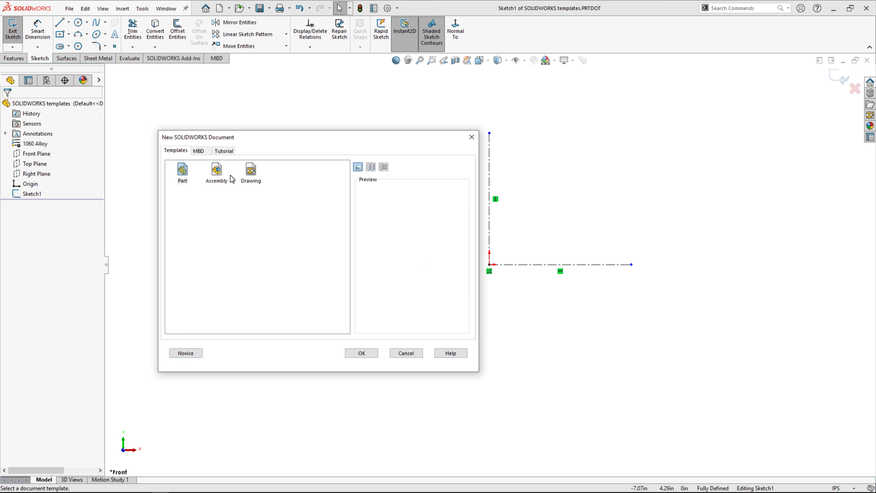
click(226, 151)
click(205, 152)
click(179, 151)
click(413, 354)
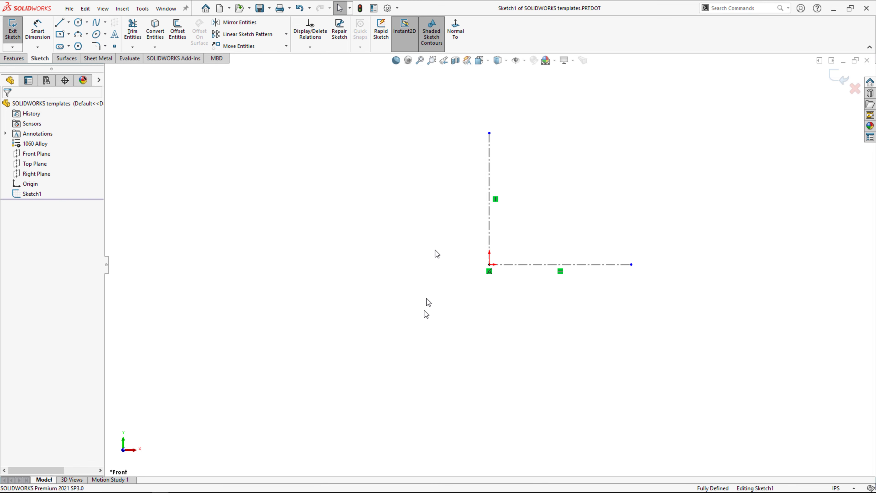
- Add the Desktop folder Haque Notes to the Document Templates file locations and accept the search path change
click(387, 13)
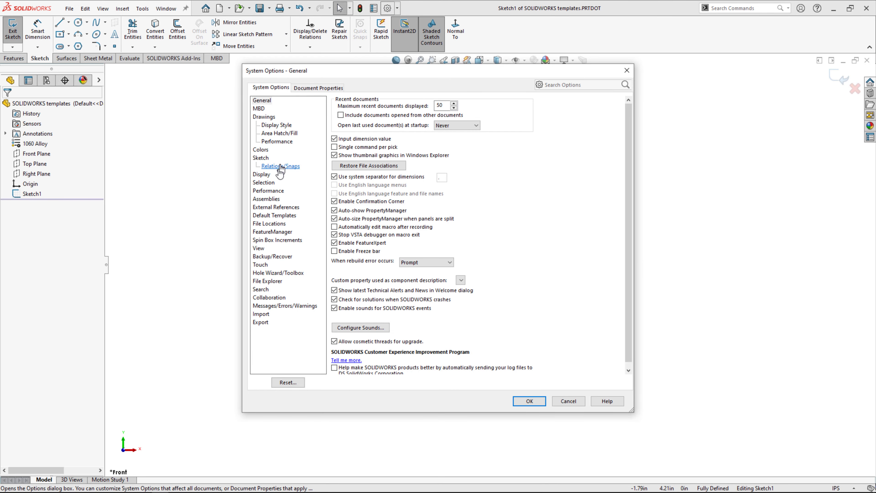
click(269, 224)
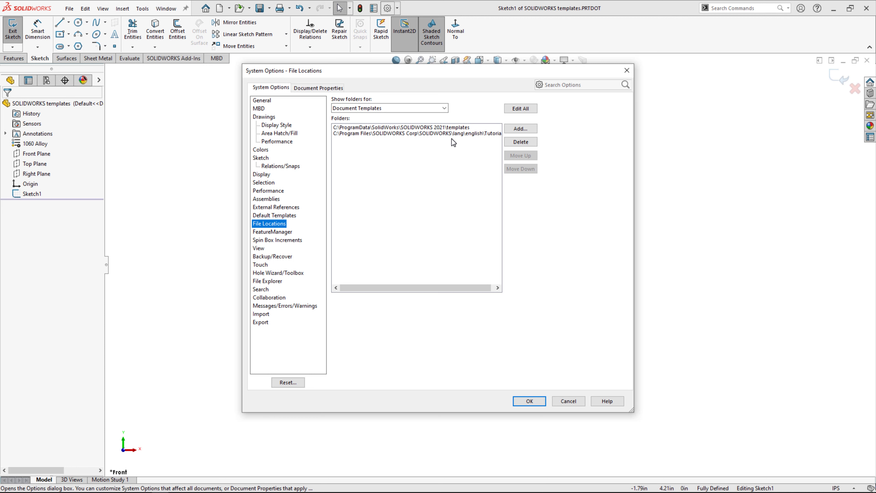
click(521, 128)
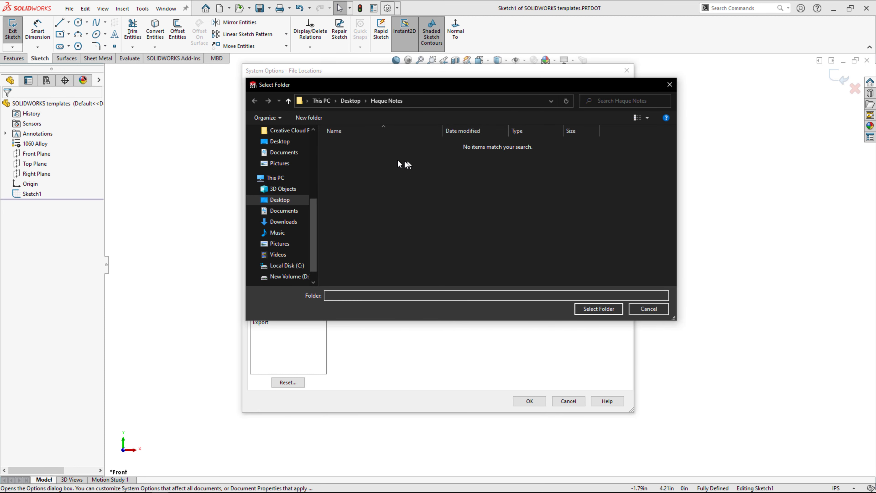
click(390, 100)
click(598, 309)
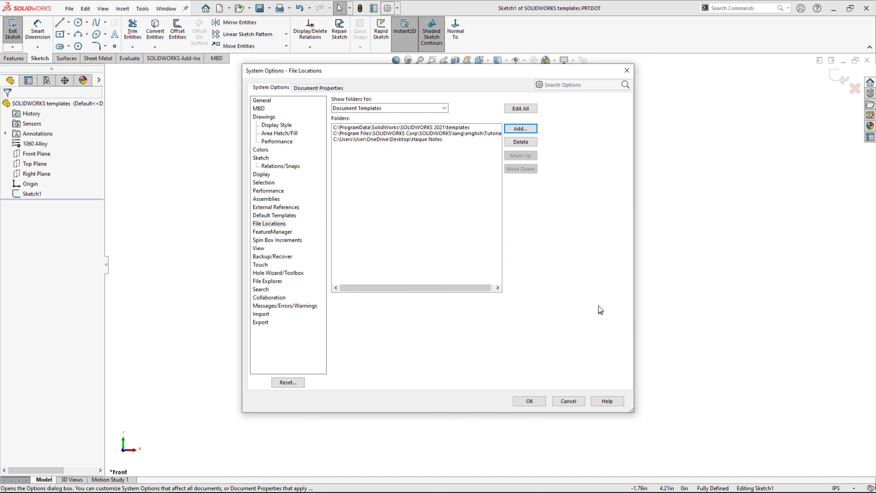
click(529, 401)
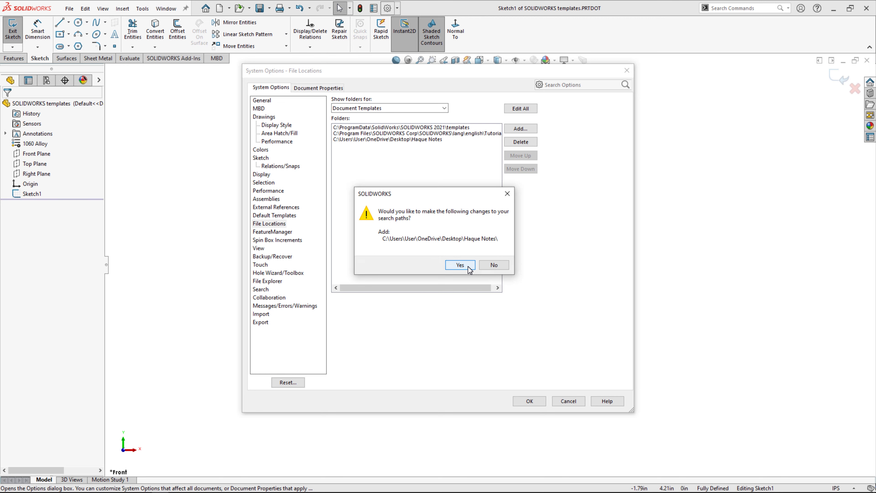
click(460, 265)
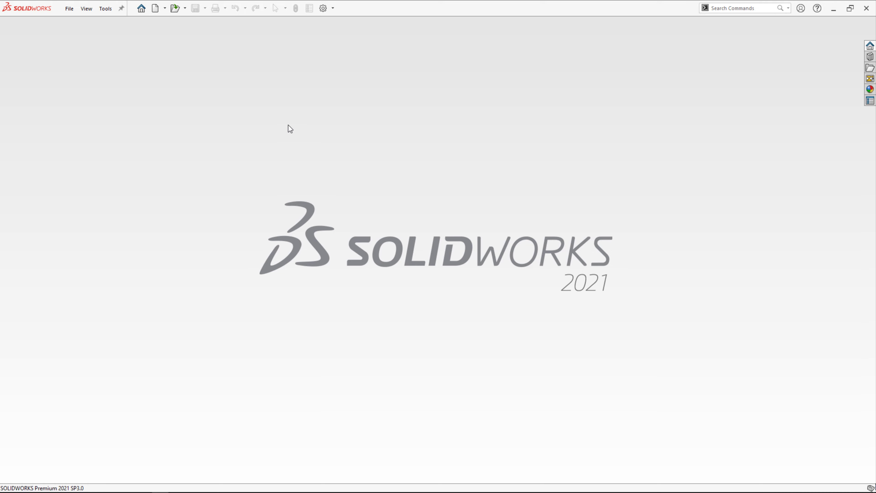
- Create a new part from the SOLIDWORKS templates file in the Haque Notes template set
click(155, 10)
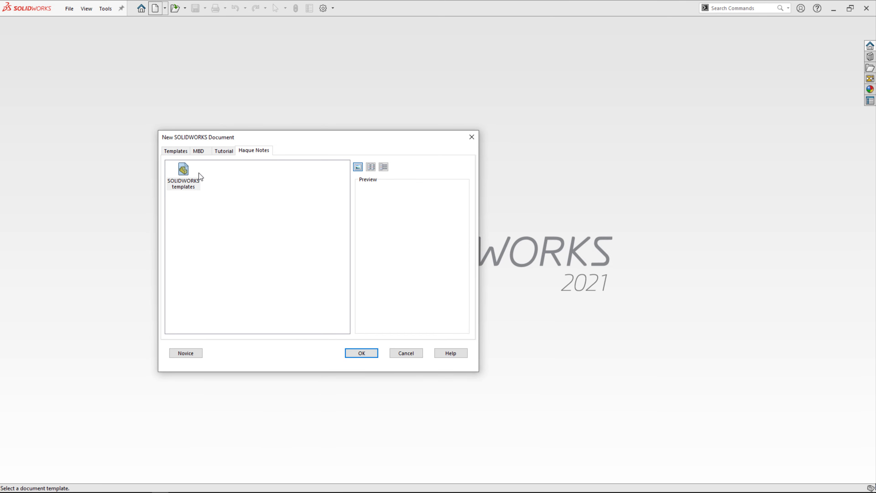
click(185, 178)
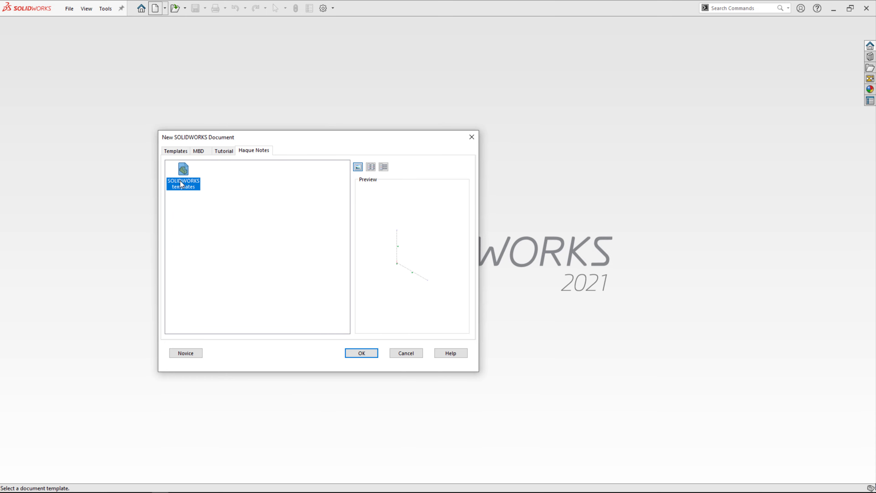
click(362, 356)
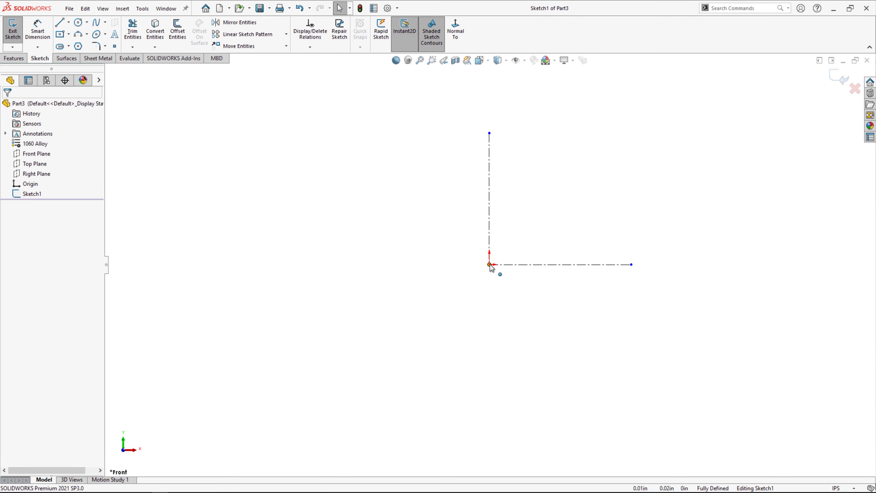
- Sketch a circle centred on the origin with a radius of about 0.96 in
right_drag(432, 237, 474, 242)
drag(489, 265, 526, 296)
right_click(532, 194)
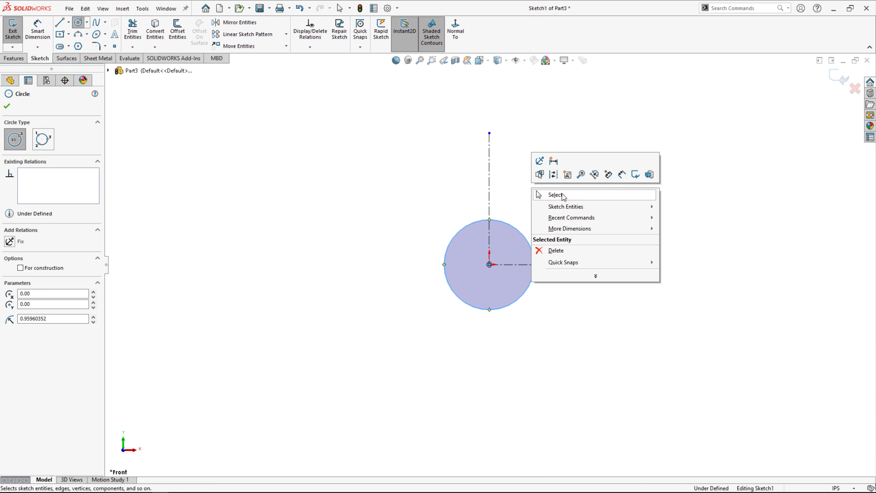
click(563, 195)
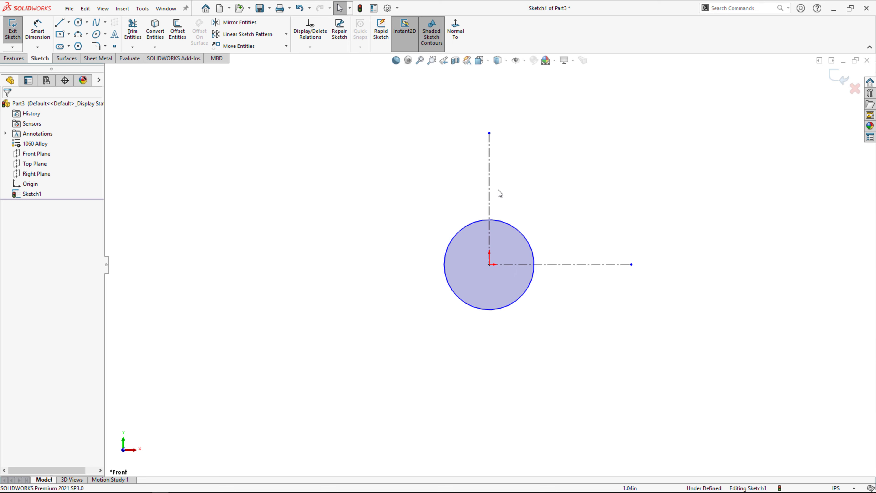
- Extrude the circle as a blind boss 0.20 in deep
click(13, 58)
click(16, 28)
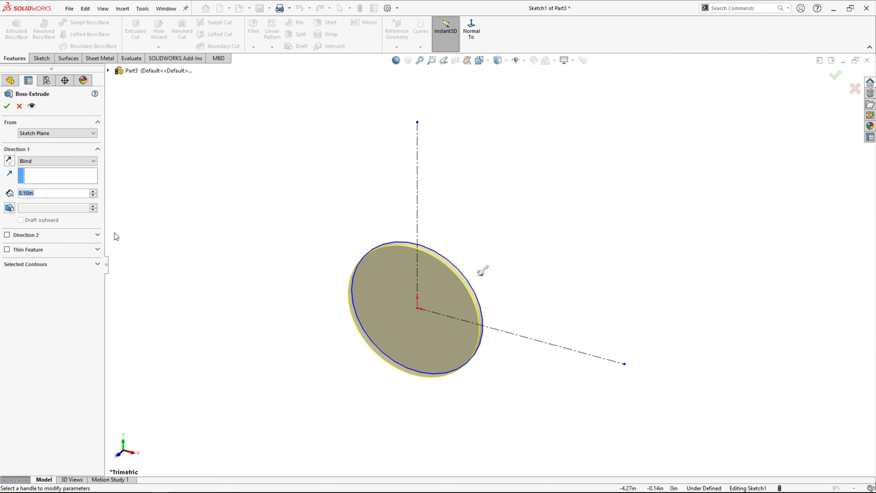
click(94, 192)
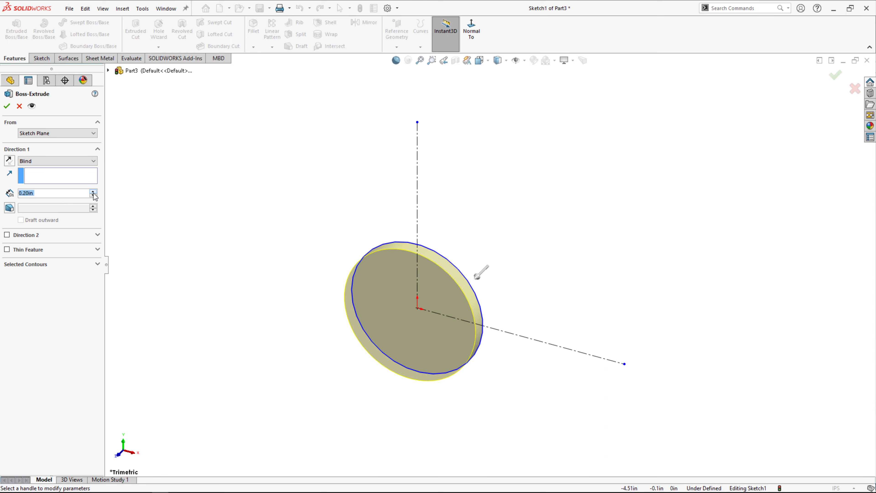
click(7, 105)
middle_drag(305, 249, 362, 249)
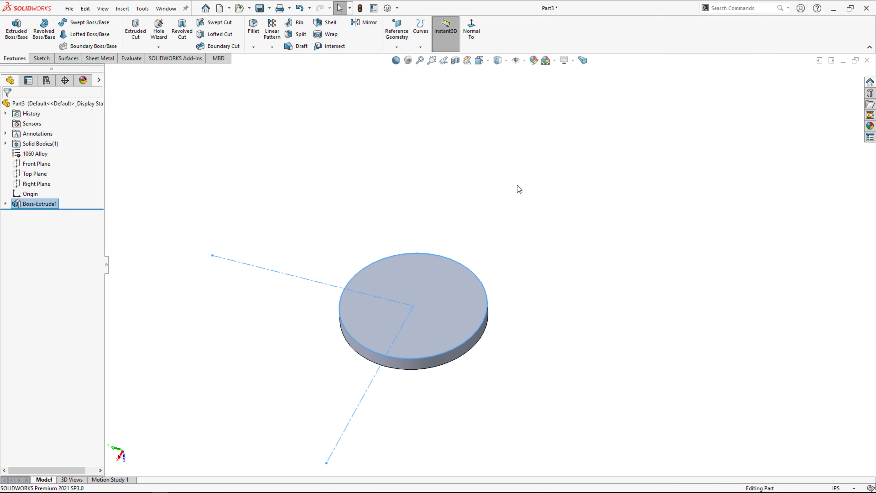